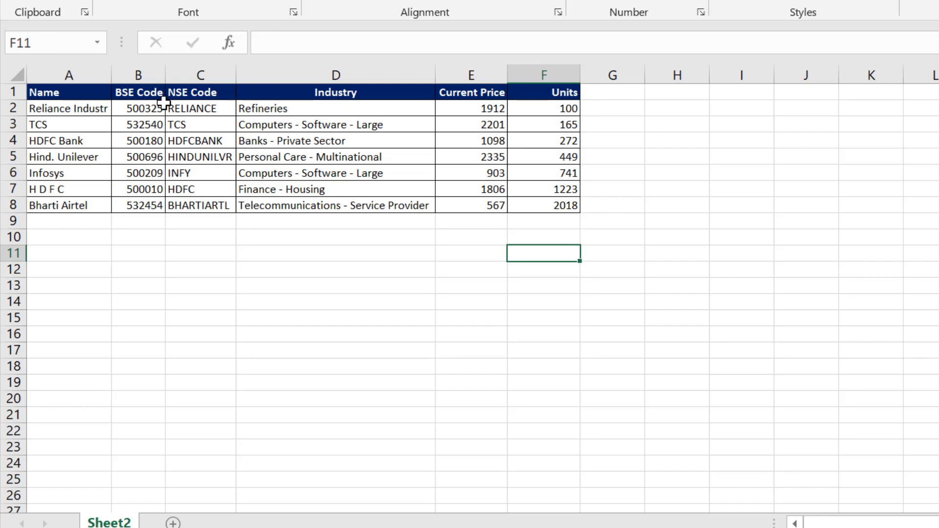
pyautogui.moveTo(67, 92); pyautogui.dragTo(47, 208)
pyautogui.click(376, 189)
pyautogui.hotkey('ctrl', 'End')
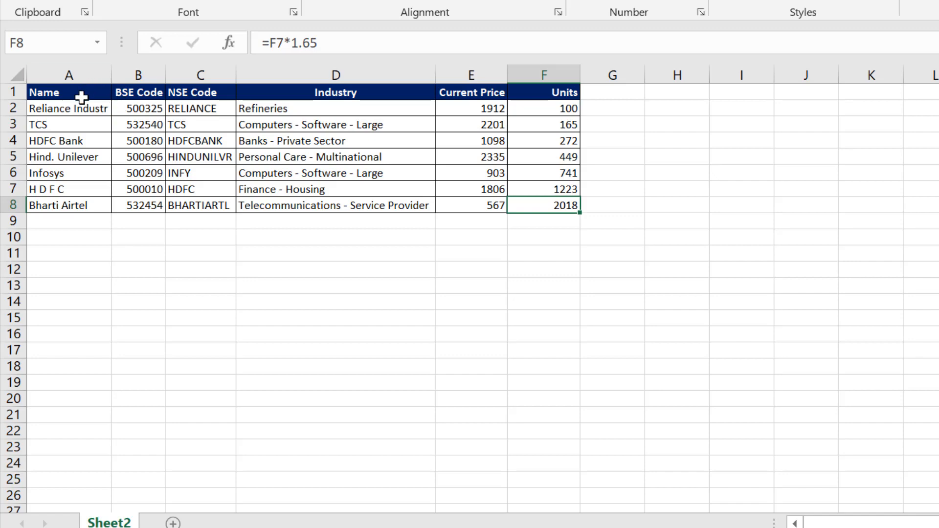
pyautogui.moveTo(80, 97); pyautogui.dragTo(554, 202)
pyautogui.click(555, 203)
pyautogui.click(492, 248)
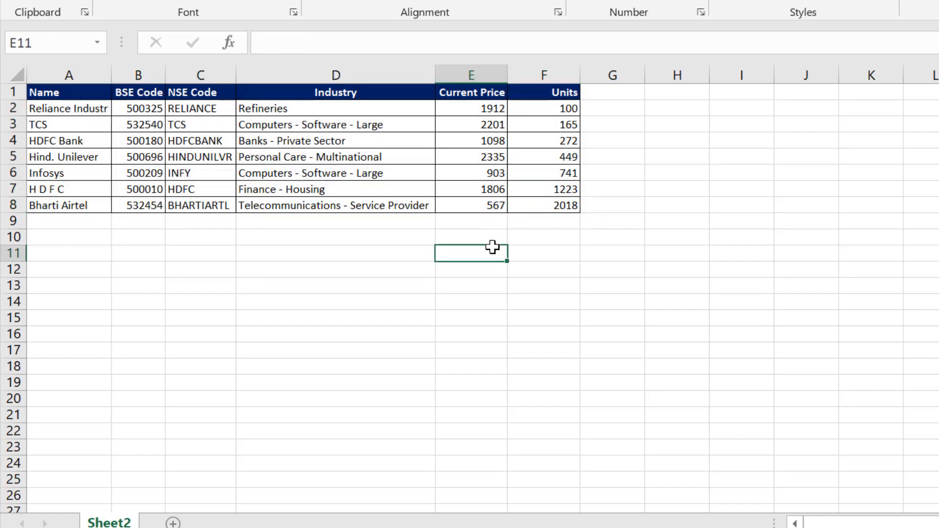
# - Convert the stock data range A1:F8 into a table with headers
pyautogui.click(59, 92)
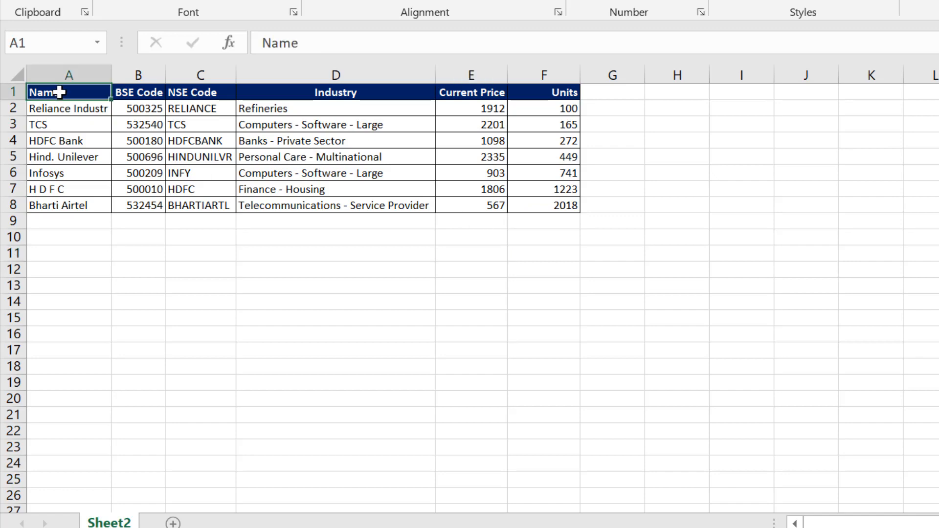
pyautogui.hotkey('ctrl', 't')
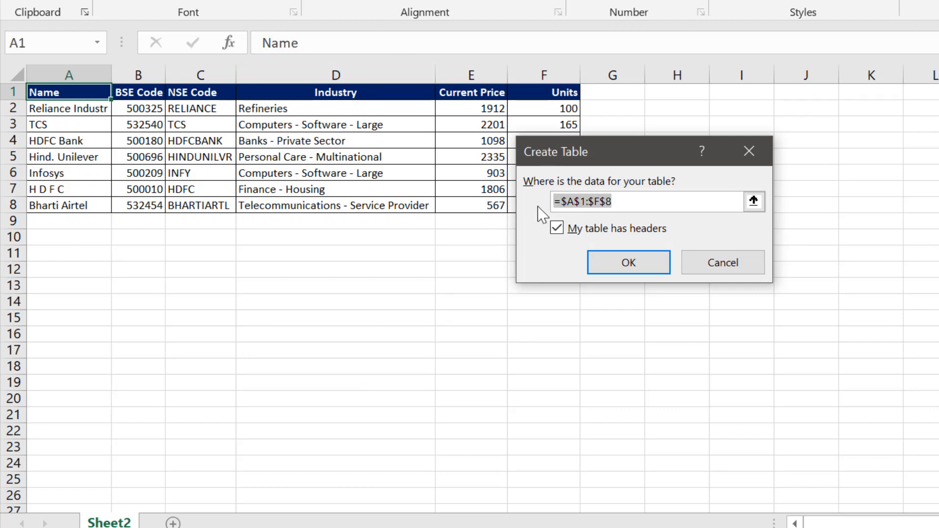
pyautogui.moveTo(634, 204); pyautogui.dragTo(554, 205)
pyautogui.click(626, 267)
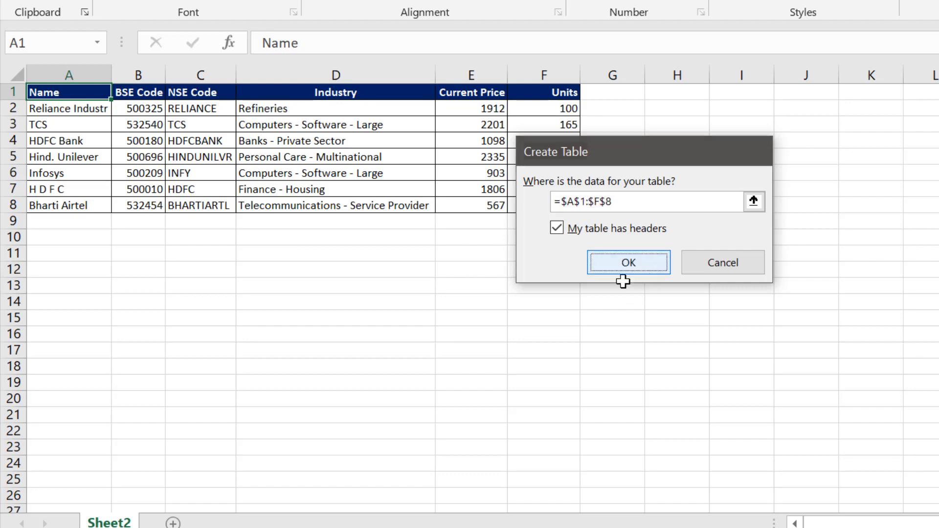
pyautogui.click(320, 101)
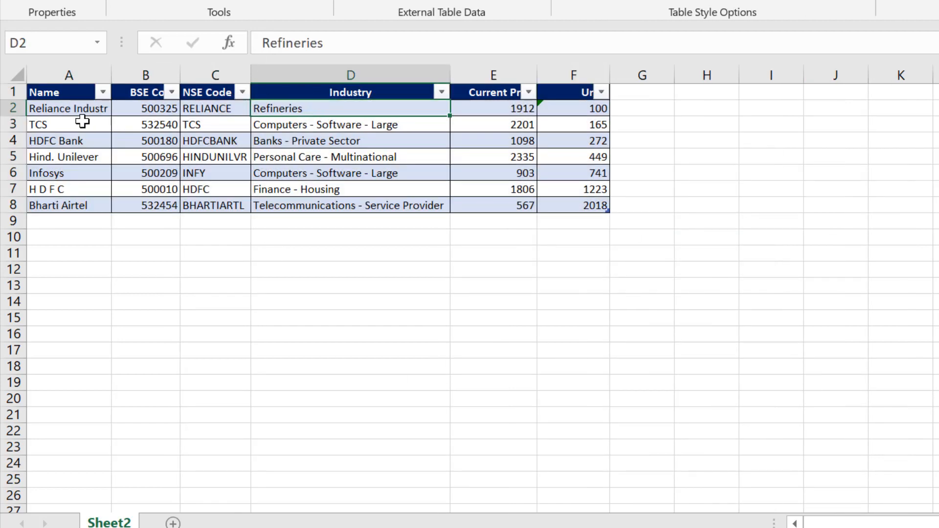
pyautogui.click(60, 93)
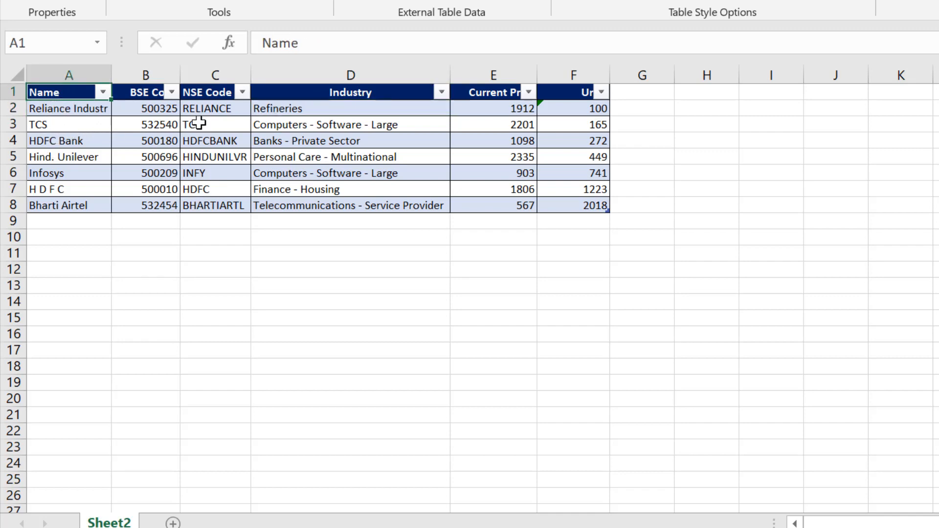
pyautogui.click(373, 140)
pyautogui.click(56, 90)
# - Add a table column headed "Formula" in G1, directly beside the Units column
pyautogui.click(622, 92)
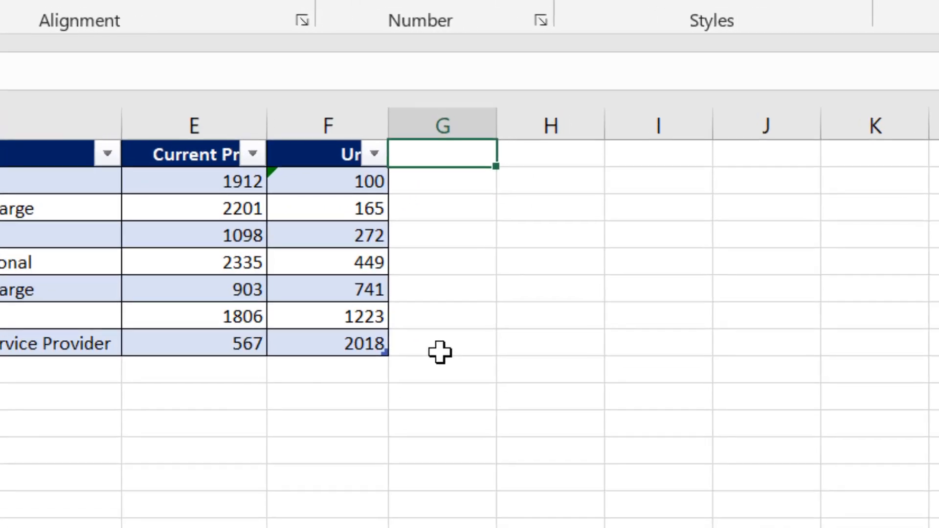
pyautogui.write('Formula')
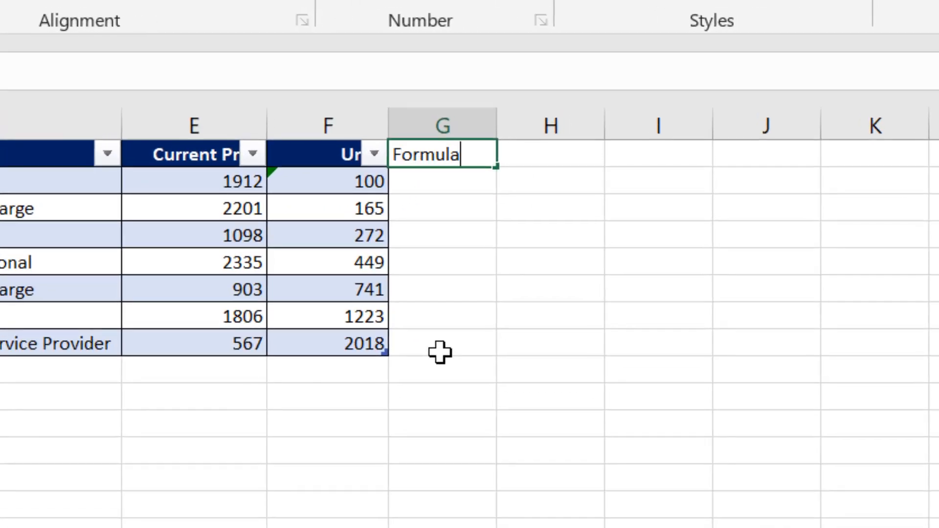
pyautogui.press('Return')
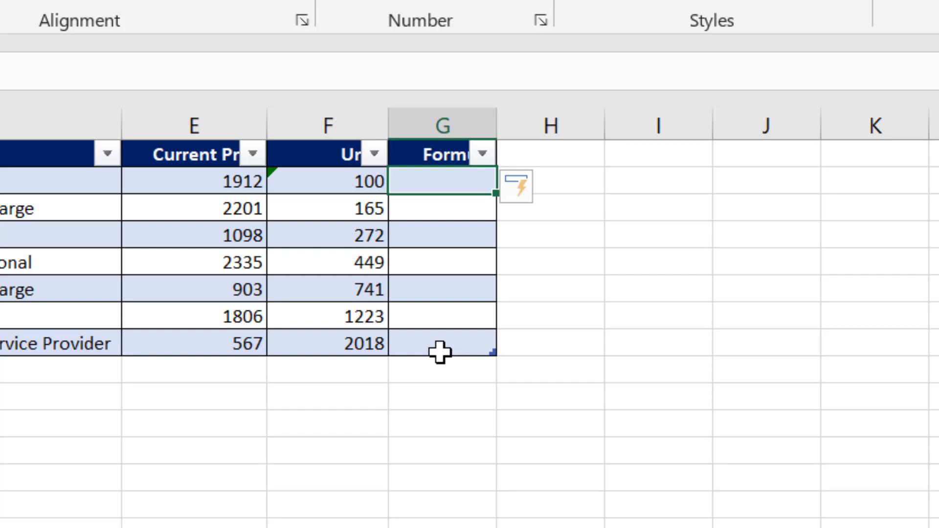
pyautogui.write('=')
pyautogui.press('Left')
pyautogui.write('*')
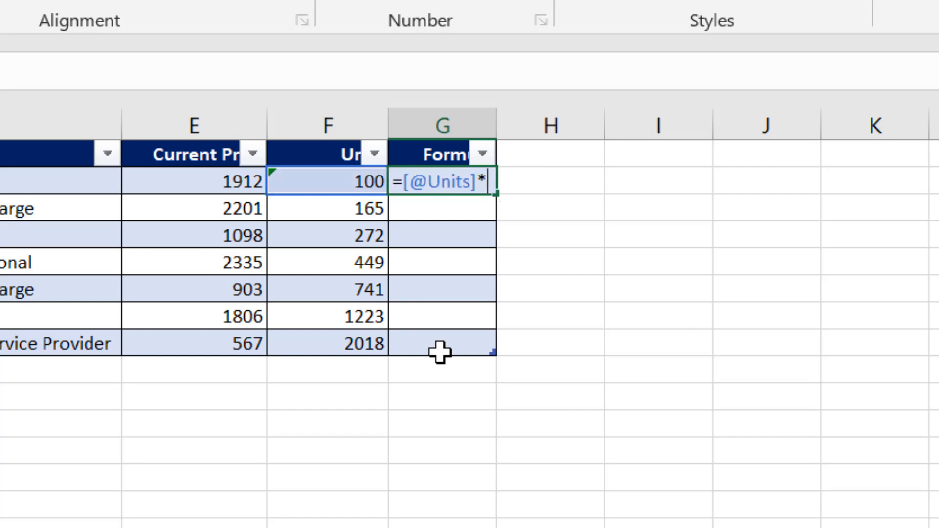
pyautogui.press('Left')
pyautogui.press('Left')
pyautogui.press('Return')
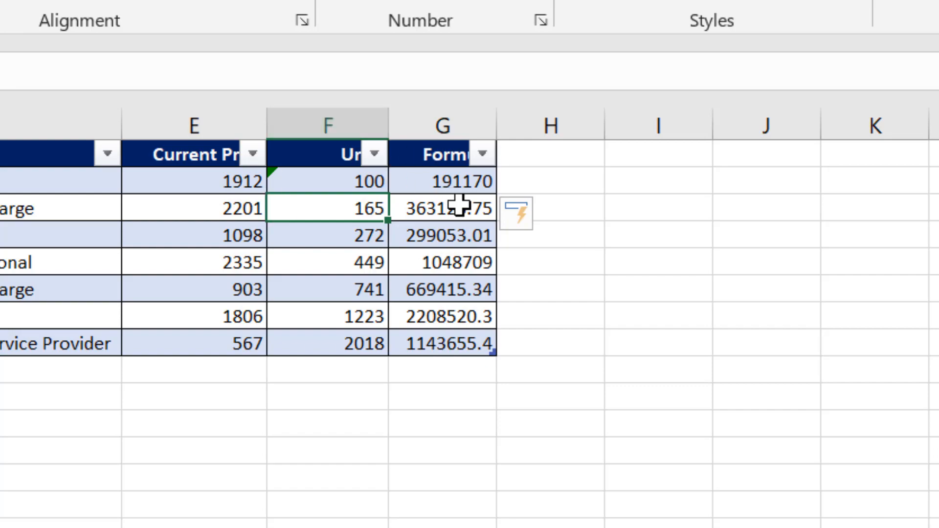
pyautogui.click(451, 183)
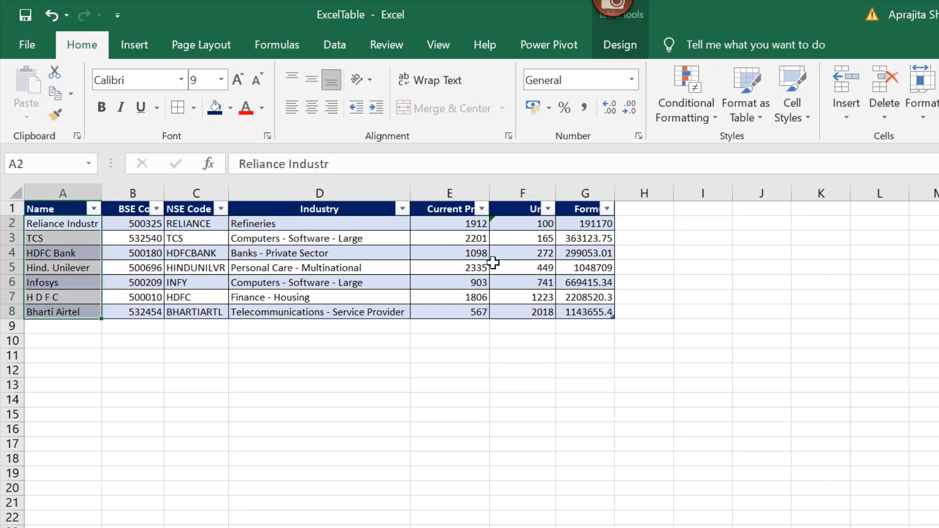
pyautogui.click(571, 222)
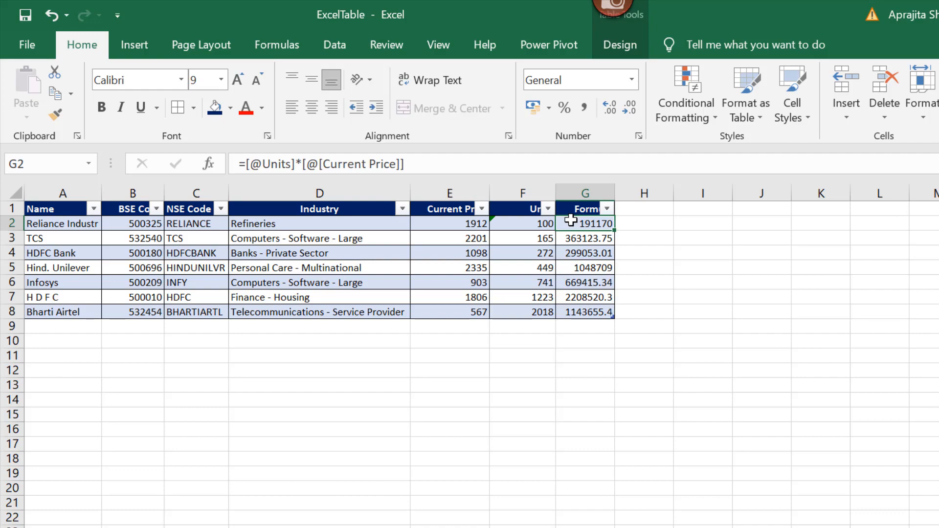
# - Add a new table row below Bharti Airtel with the name ICICI in A9
pyautogui.click(52, 326)
pyautogui.hotkey('ctrl', 'Home')
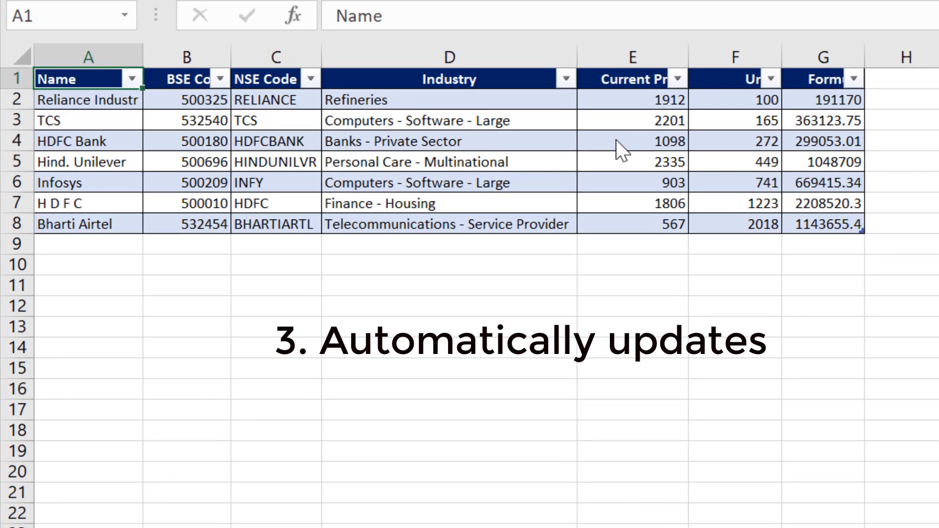
pyautogui.hotkey('ctrl', 'Down')
pyautogui.press('Down')
pyautogui.write('I')
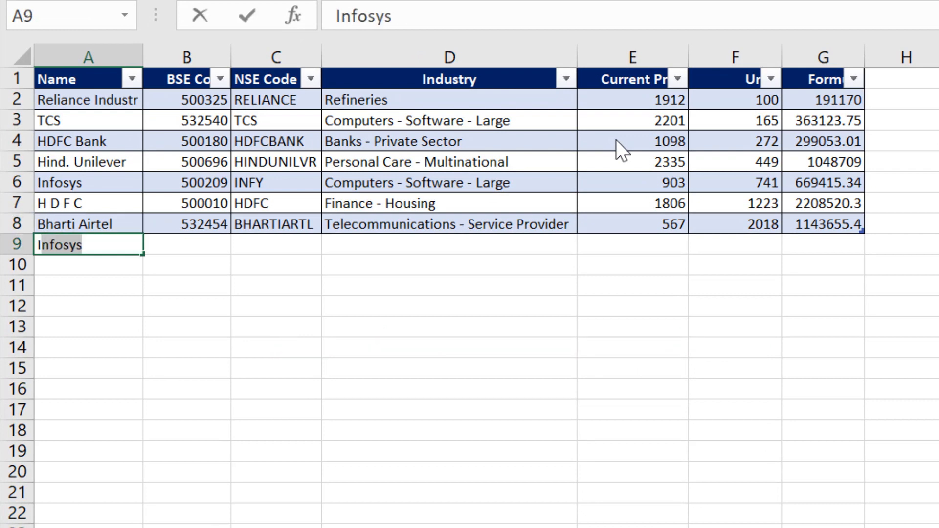
pyautogui.write('CICI')
pyautogui.press('Return')
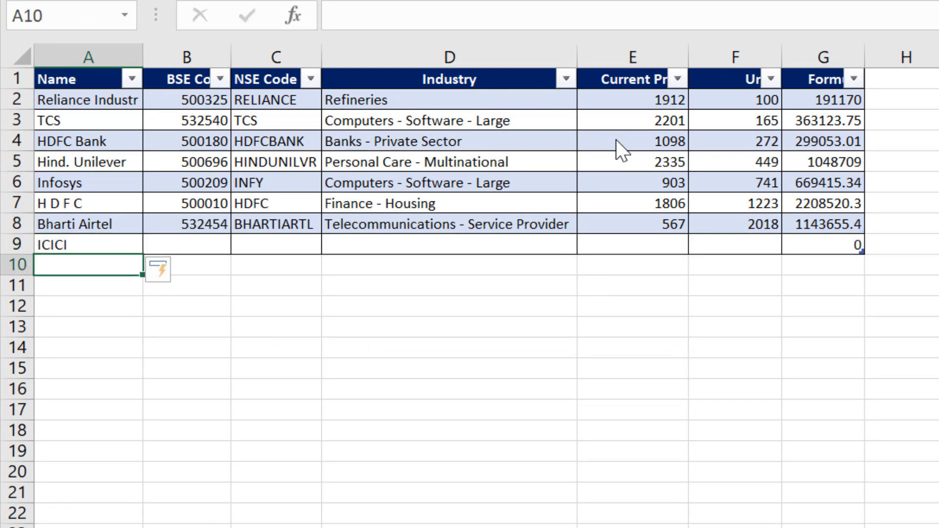
# - Enter a current price of 100 and 20 units for the ICICI row, and check the formula in G9
pyautogui.press('Up')
pyautogui.press('Right')
pyautogui.press('Right')
pyautogui.press('Right')
pyautogui.press('Right')
pyautogui.write('100')
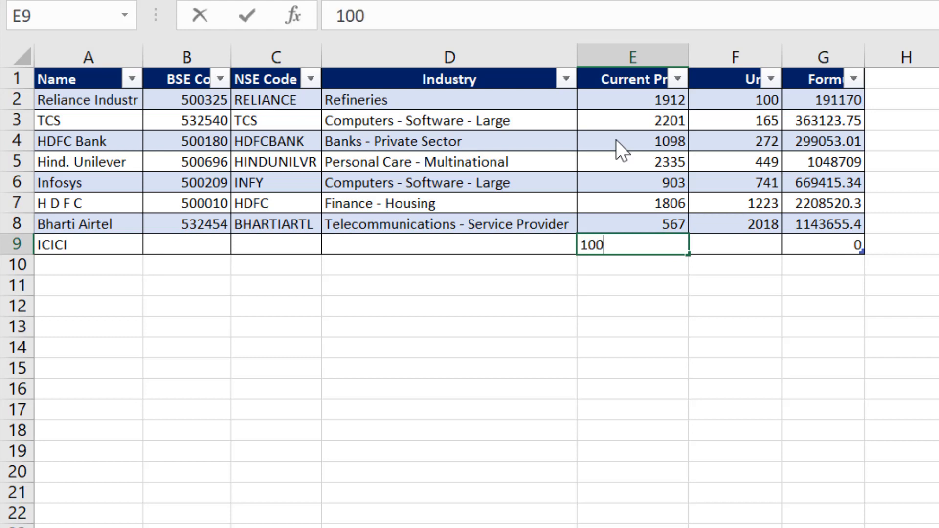
pyautogui.press('Right')
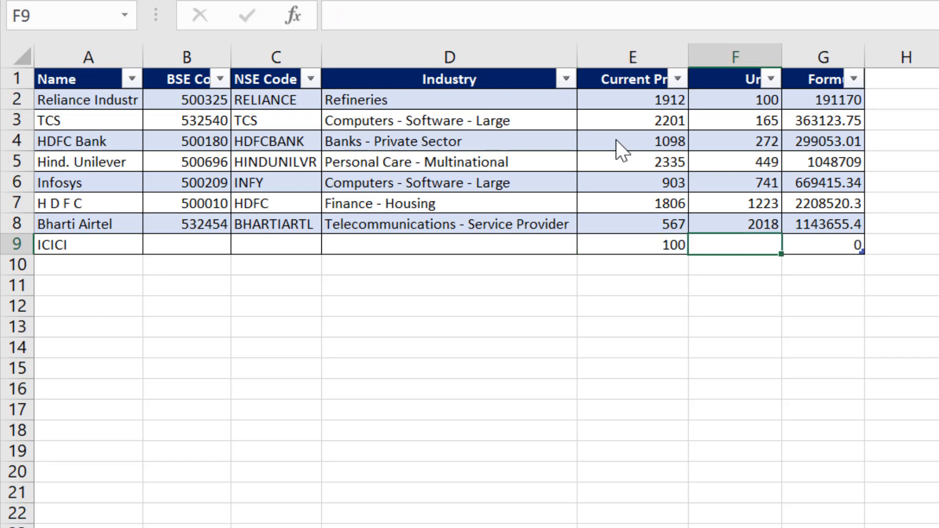
pyautogui.write('20')
pyautogui.press('Return')
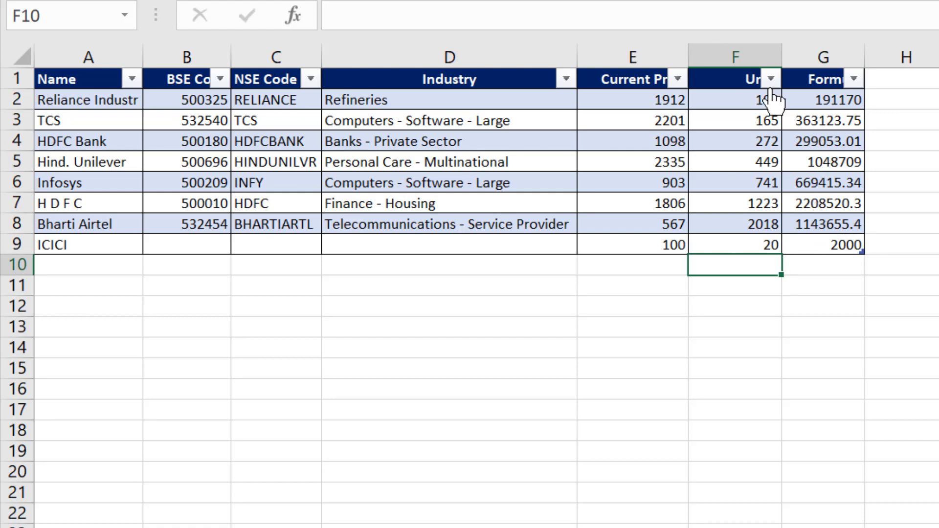
pyautogui.click(824, 247)
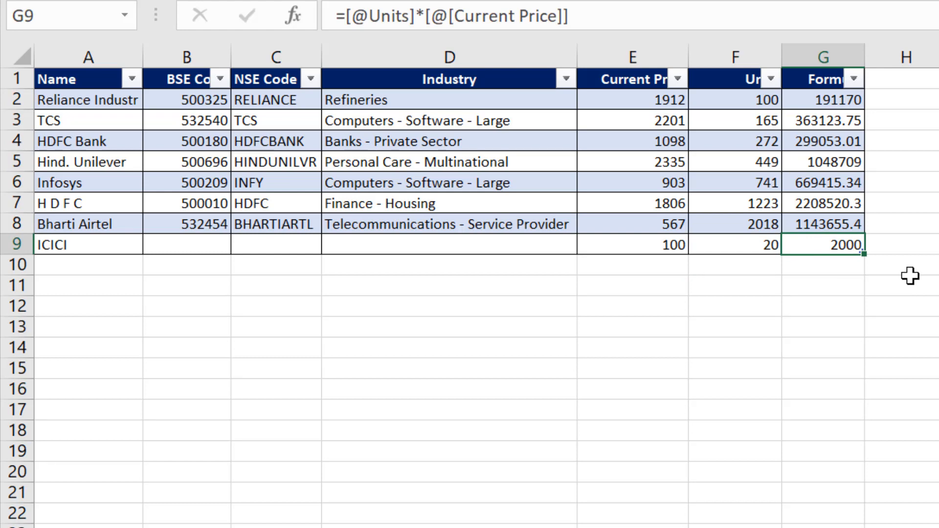
# - Fill the name ICICI down from A9 through A12 to extend the table by three rows
pyautogui.press('Home')
pyautogui.press('Down')
pyautogui.press('Down')
pyautogui.press('Down')
pyautogui.hotkey('ctrl', 'shift', 'Up')
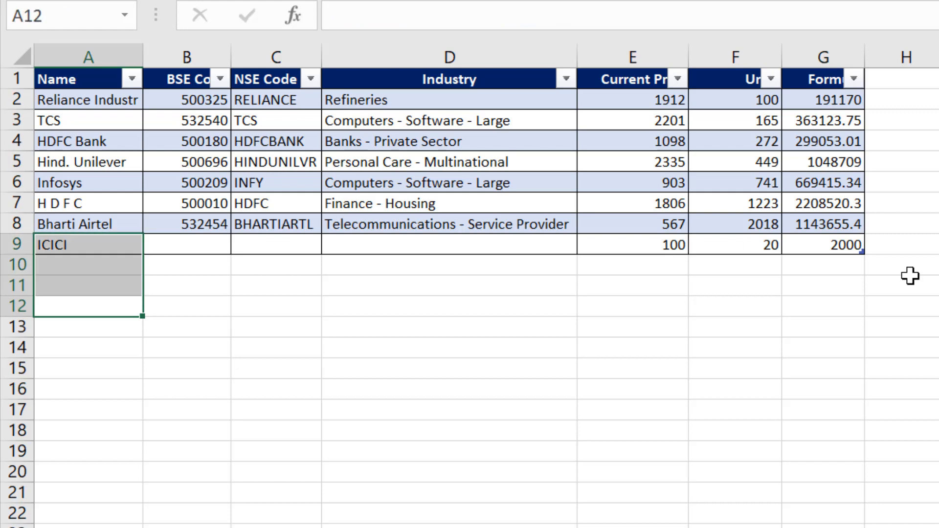
pyautogui.hotkey('ctrl', 'd')
# - Copy the price and units from E9:F9 into row 10
pyautogui.press('Right')
pyautogui.press('Right')
pyautogui.press('Right')
pyautogui.press('Right')
pyautogui.press('Up')
pyautogui.press('Up')
pyautogui.press('Up')
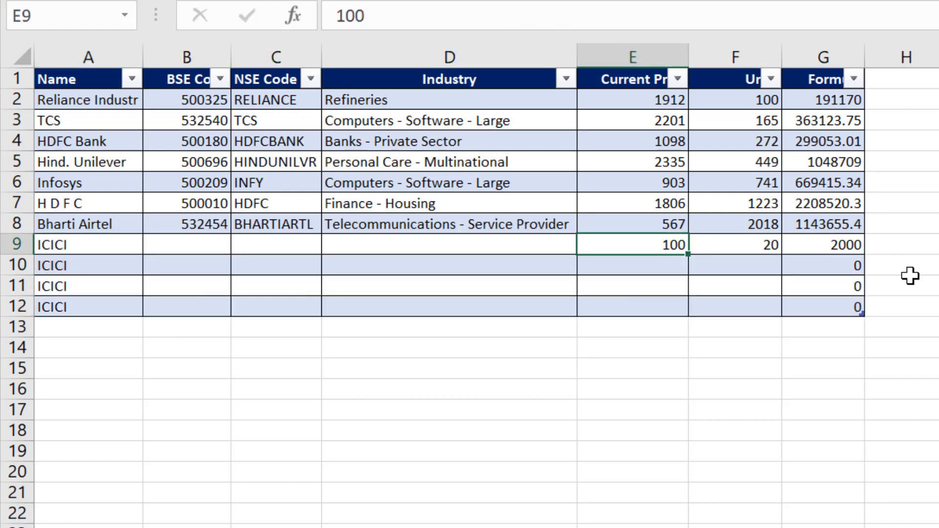
pyautogui.hotkey('shift', 'Right')
pyautogui.hotkey('ctrl', 'c')
pyautogui.press('Down')
pyautogui.hotkey('ctrl', 'v')
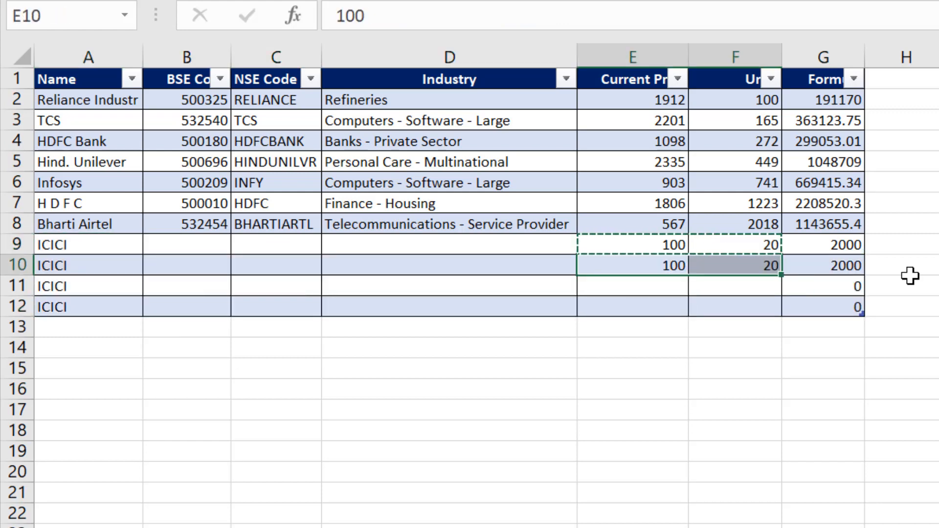
# - Enter price 12 and units 29 in row 11, and price 14 and units 50 in row 12
pyautogui.press('Down')
pyautogui.write('12')
pyautogui.press('Tab')
pyautogui.press('Return')
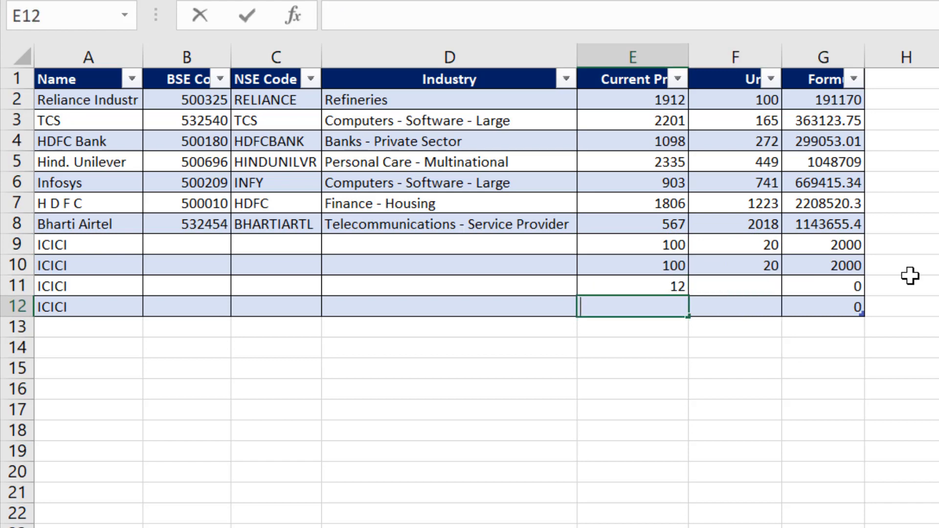
pyautogui.write('14')
pyautogui.press('Tab')
pyautogui.press('Up')
pyautogui.write('29')
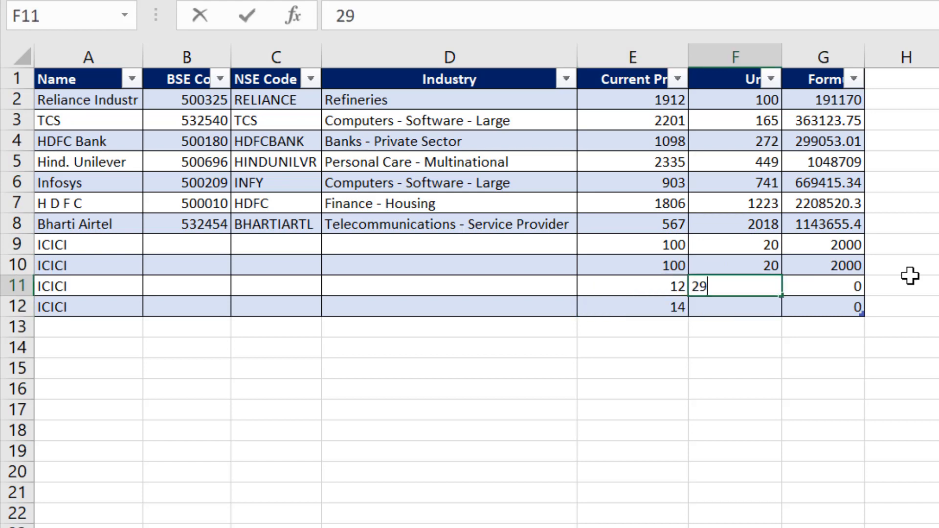
pyautogui.press('Return')
pyautogui.write('50')
pyautogui.press('Return')
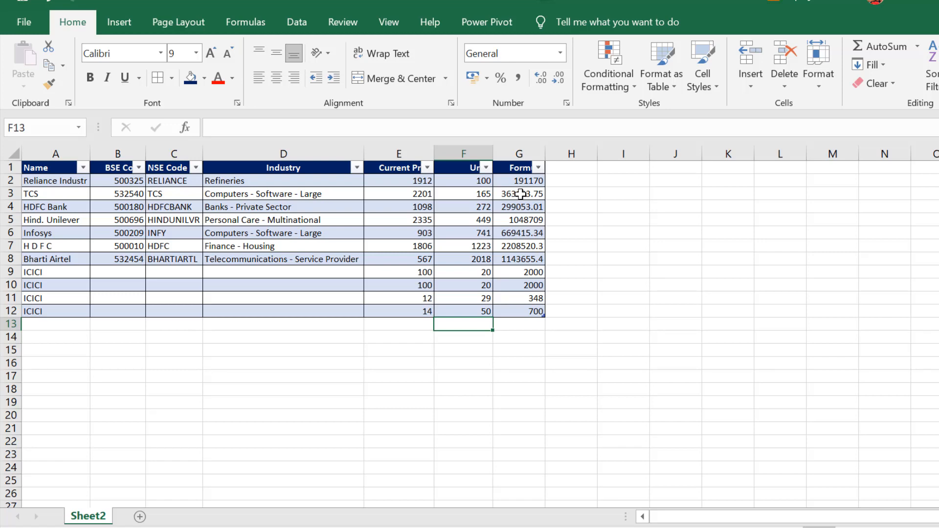
# - Total the Formula column's data rows in G13 with a SUM formula, leaving out the header
pyautogui.press('Right')
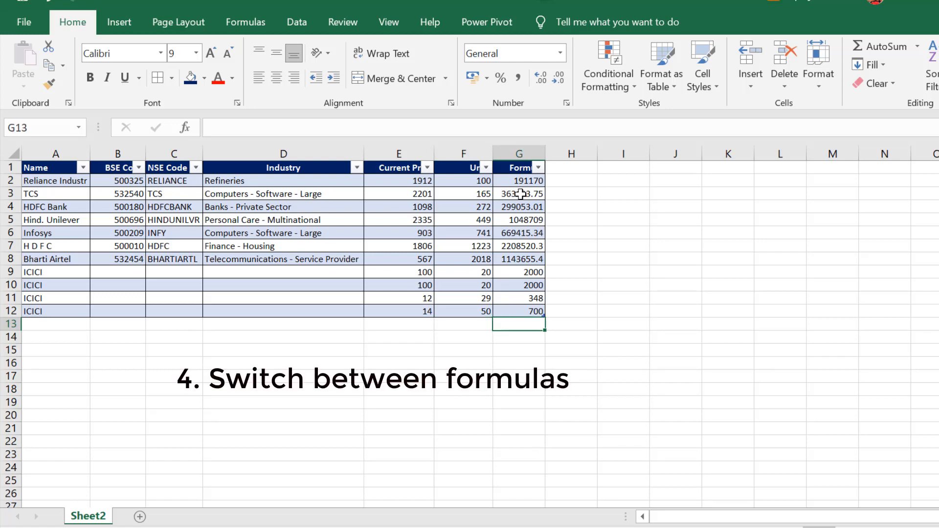
pyautogui.write('=SUM(')
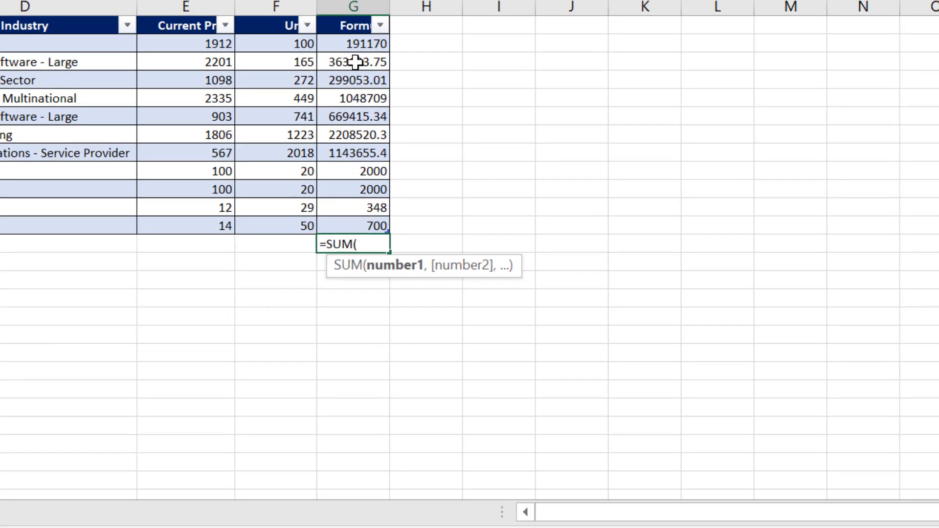
pyautogui.press('Up')
pyautogui.hotkey('ctrl', 'shift', 'Up')
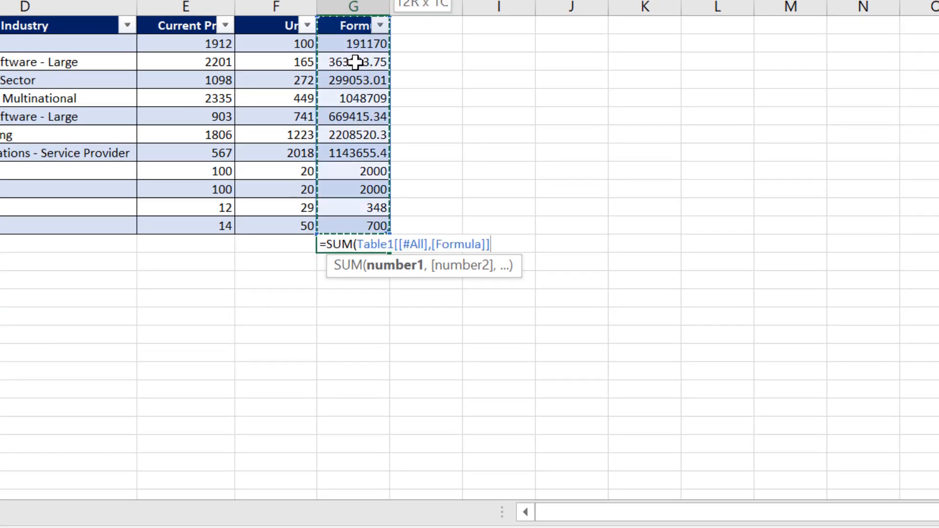
pyautogui.hotkey('shift', 'Down')
pyautogui.press('Return')
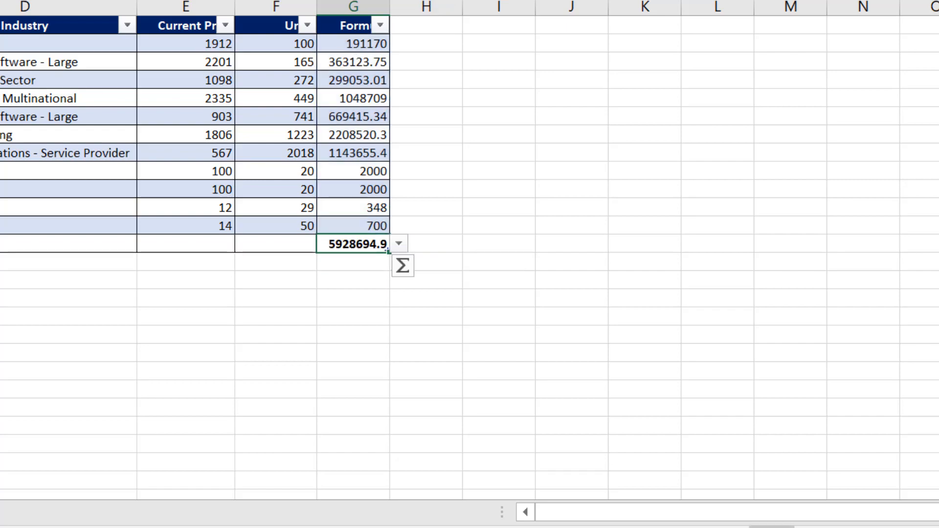
# - Inspect the row formula in G2 and the SUM formula in the total cell G13
pyautogui.click(363, 49)
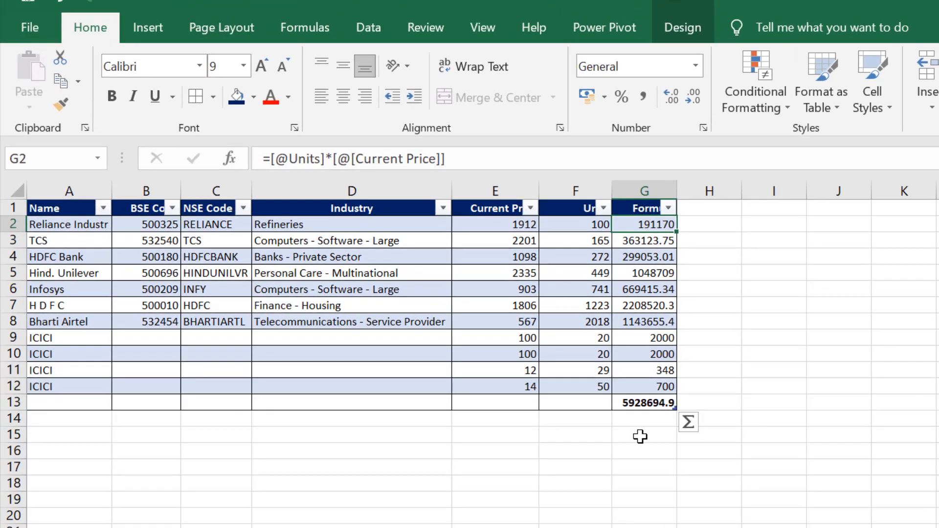
pyautogui.doubleClick(642, 405)
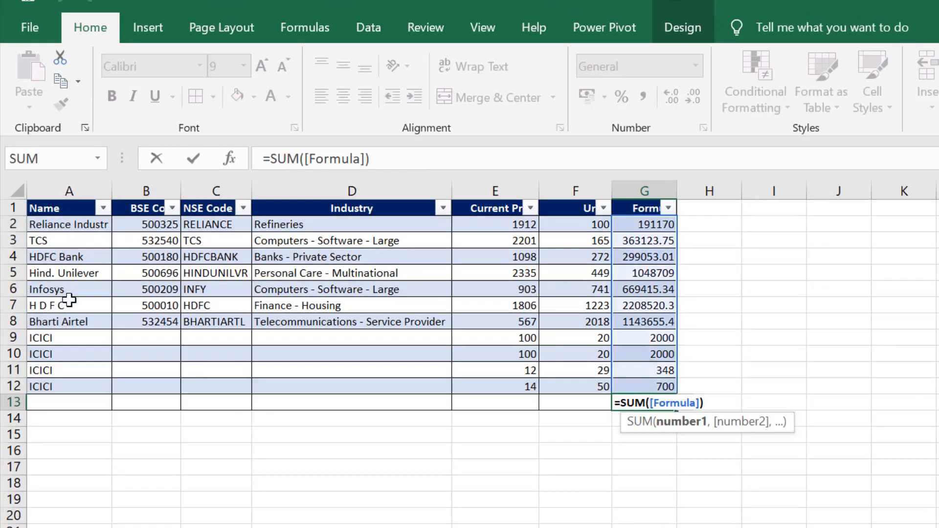
pyautogui.press('Escape')
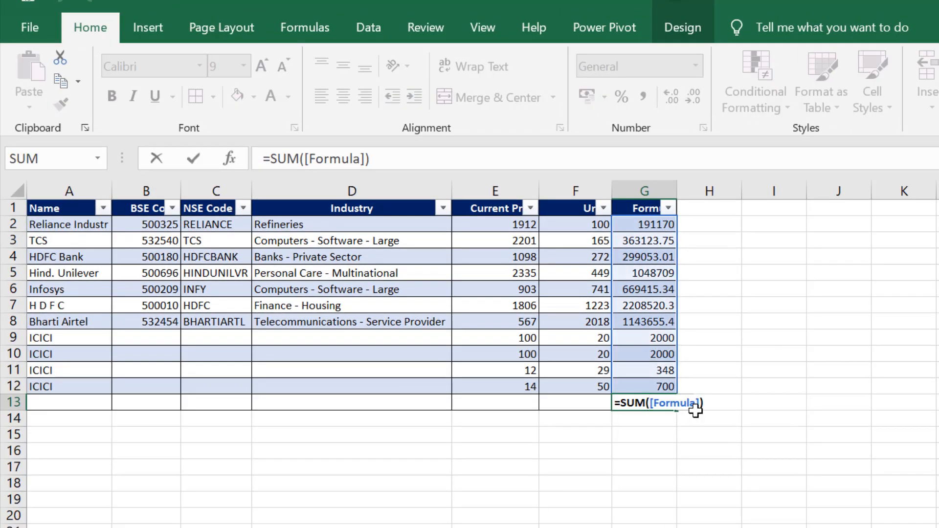
pyautogui.hotkey('ctrl', 'Return')
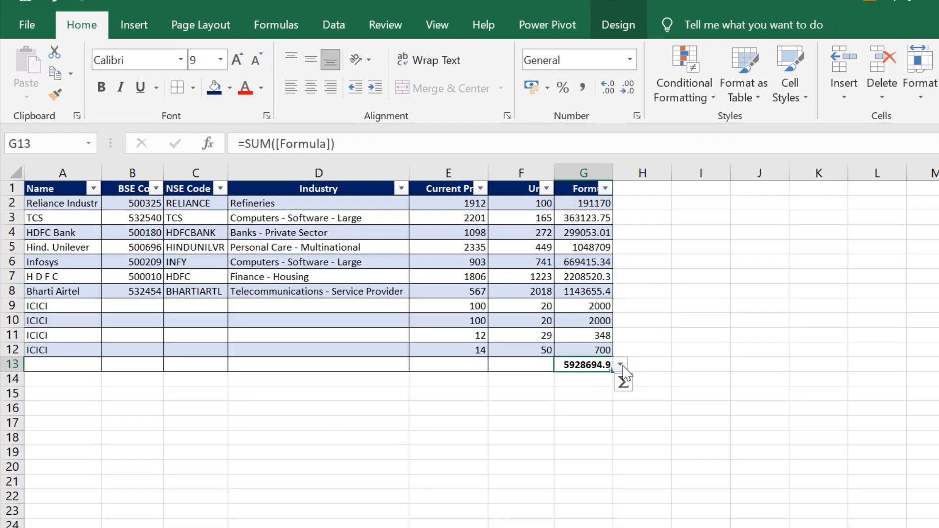
# - Switch the total row calculation in G13 to Average and select the Formula column values it covers
pyautogui.click(686, 402)
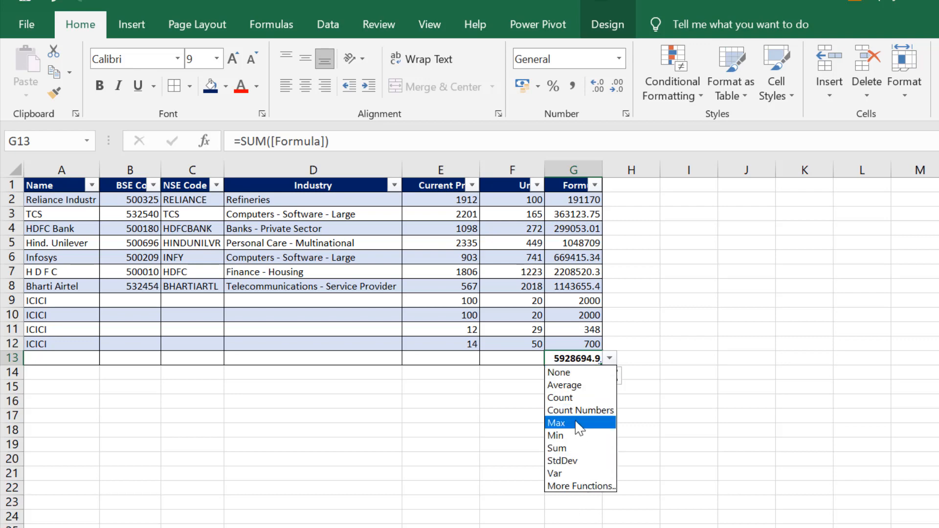
pyautogui.click(576, 388)
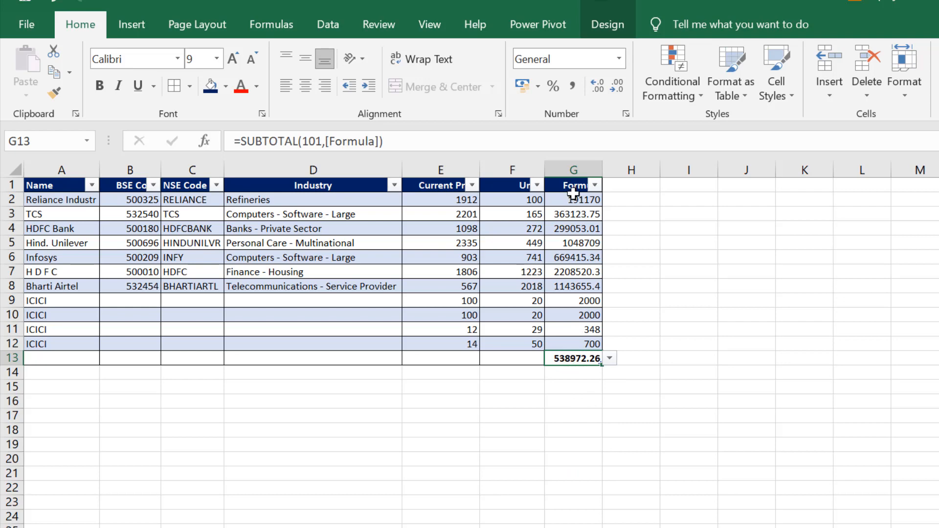
pyautogui.moveTo(573, 194); pyautogui.dragTo(577, 342)
# - Change the total in G13 to Min and locate the smallest value in the Formula column
pyautogui.click(592, 360)
pyautogui.click(610, 359)
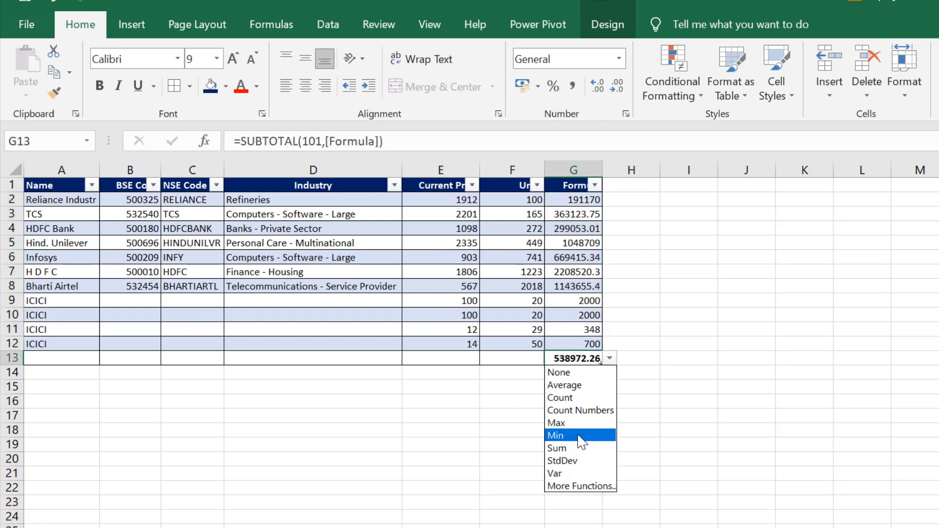
pyautogui.click(579, 436)
pyautogui.moveTo(565, 200); pyautogui.dragTo(584, 333)
pyautogui.click(582, 329)
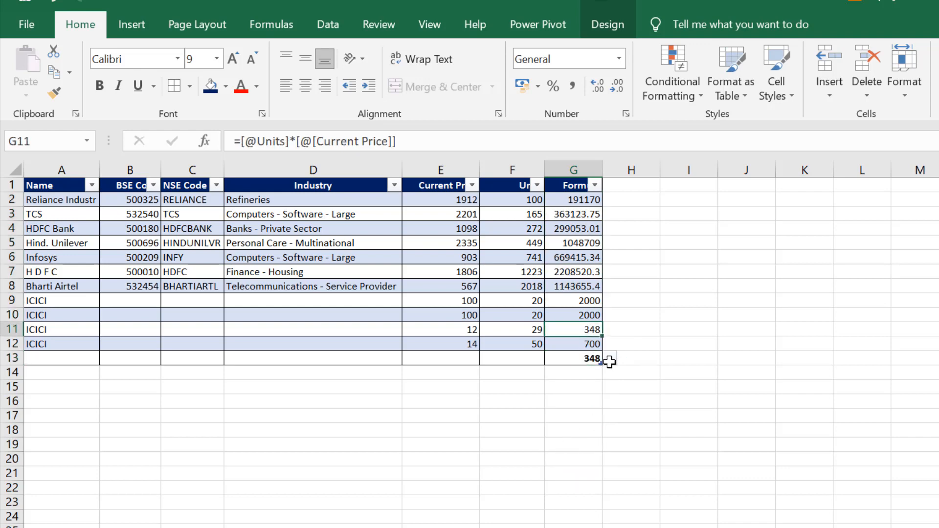
# - Change the total row calculation in G13 to Max
pyautogui.click(599, 359)
pyautogui.click(610, 359)
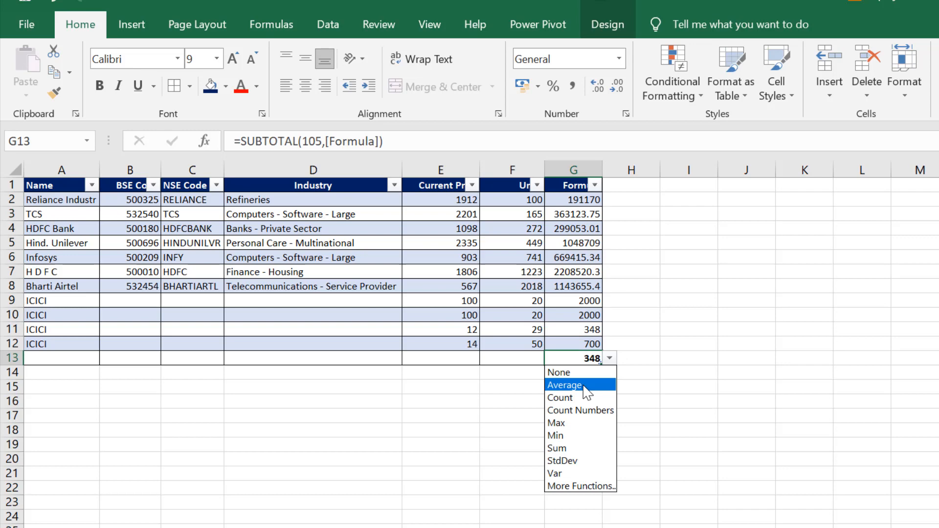
pyautogui.click(579, 423)
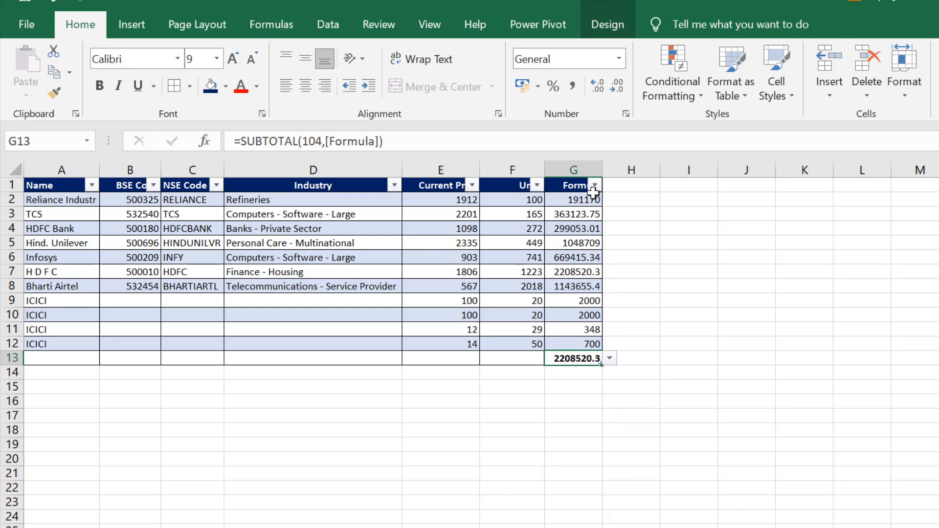
# - Set the total row calculation for the Formula column in G13 to Sum
pyautogui.click(610, 359)
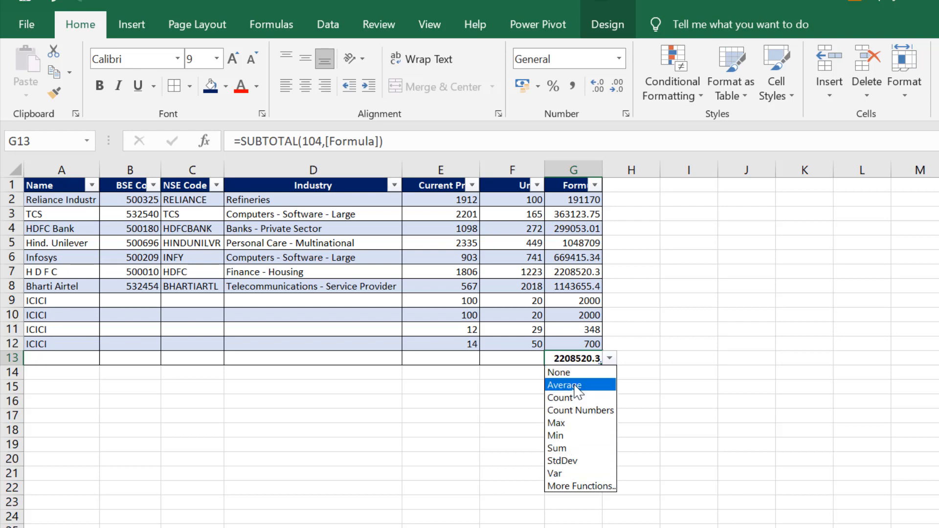
pyautogui.click(561, 448)
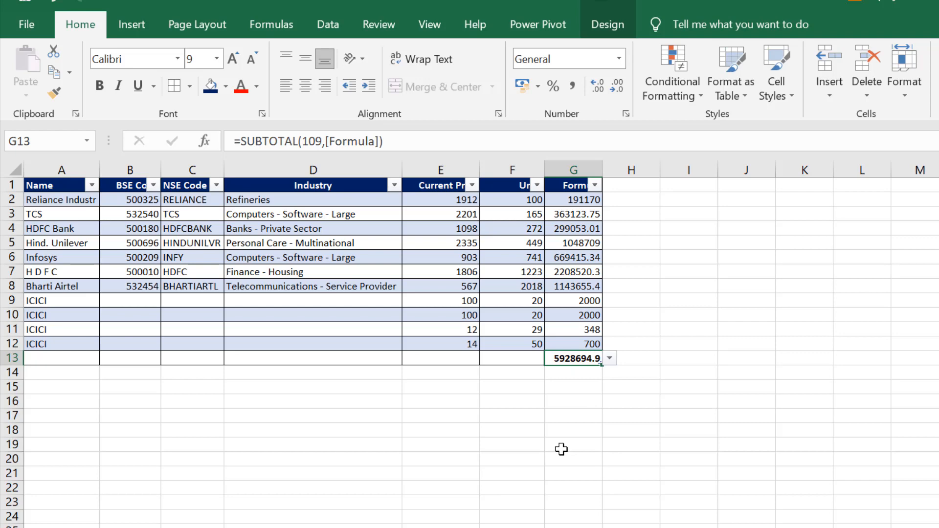
pyautogui.click(612, 415)
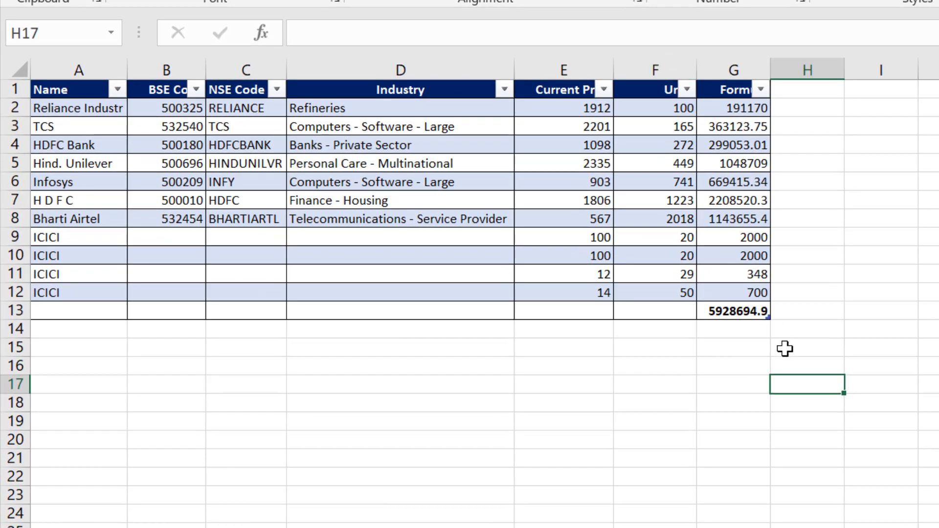
# - Extend the table downward to row 22 and select the total cell G22
pyautogui.moveTo(771, 318); pyautogui.dragTo(741, 496)
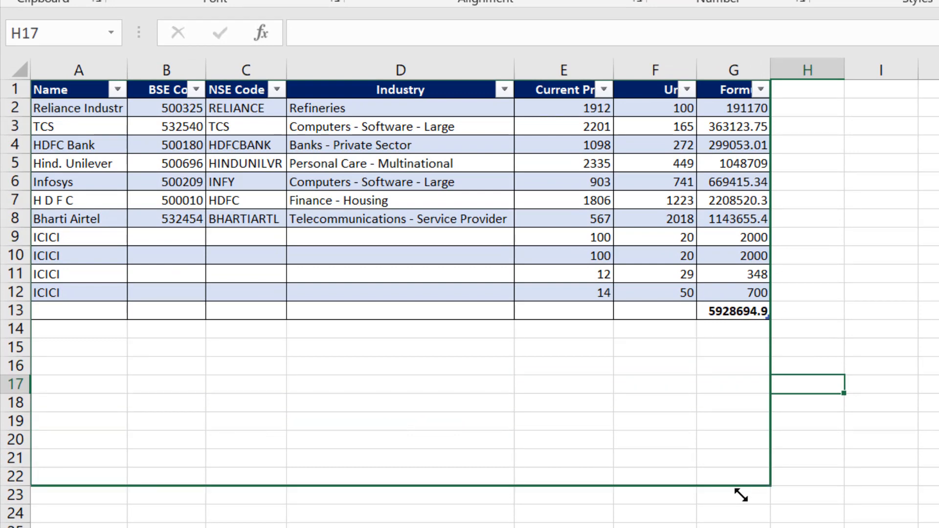
pyautogui.moveTo(742, 495); pyautogui.dragTo(739, 495)
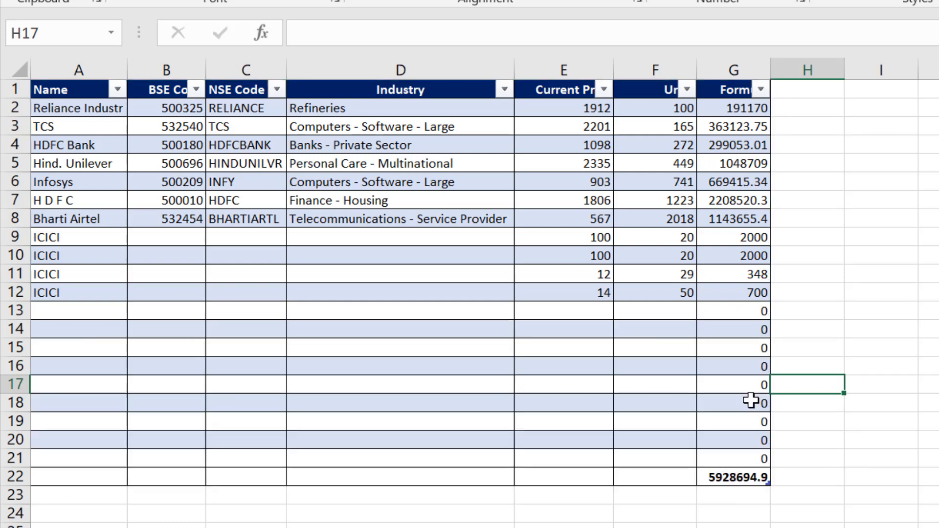
pyautogui.click(734, 475)
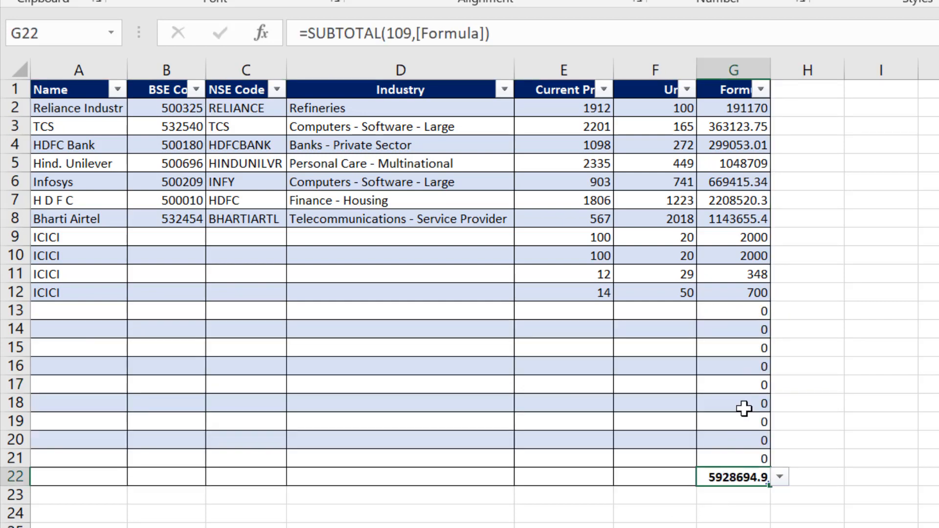
# - Examine the added table rows, the row formulas in G13:G21 and the total formula in G22
pyautogui.moveTo(101, 316); pyautogui.dragTo(383, 305)
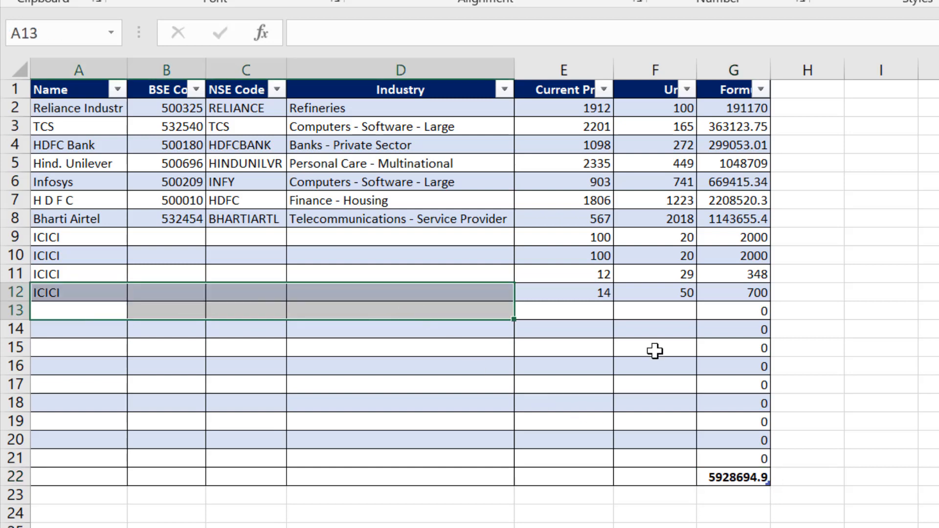
pyautogui.click(763, 294)
pyautogui.click(734, 479)
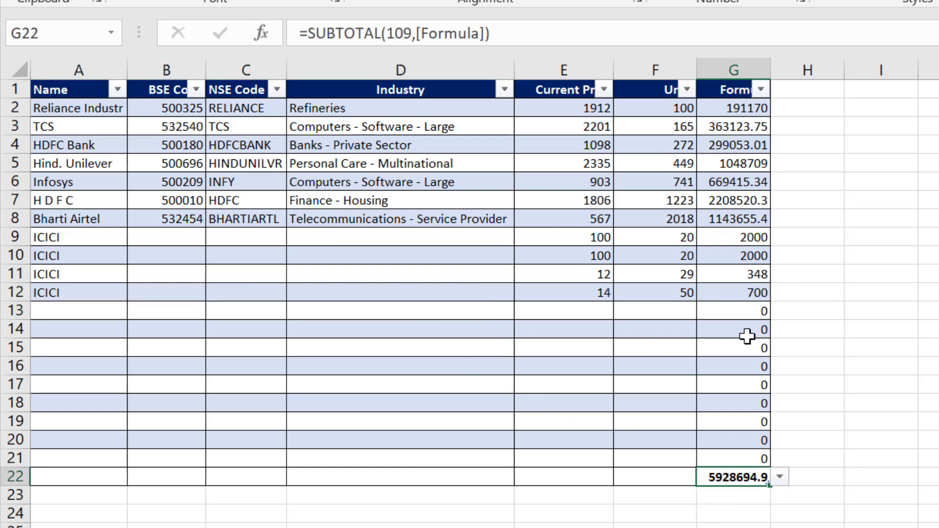
pyautogui.moveTo(748, 310); pyautogui.dragTo(732, 453)
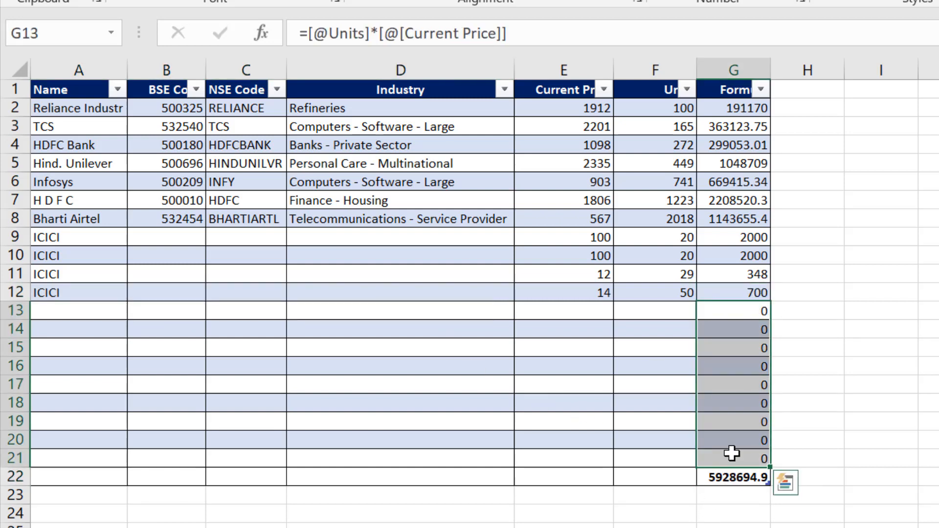
pyautogui.hotkey('ctrl', 'shift', 'Left')
pyautogui.click(743, 426)
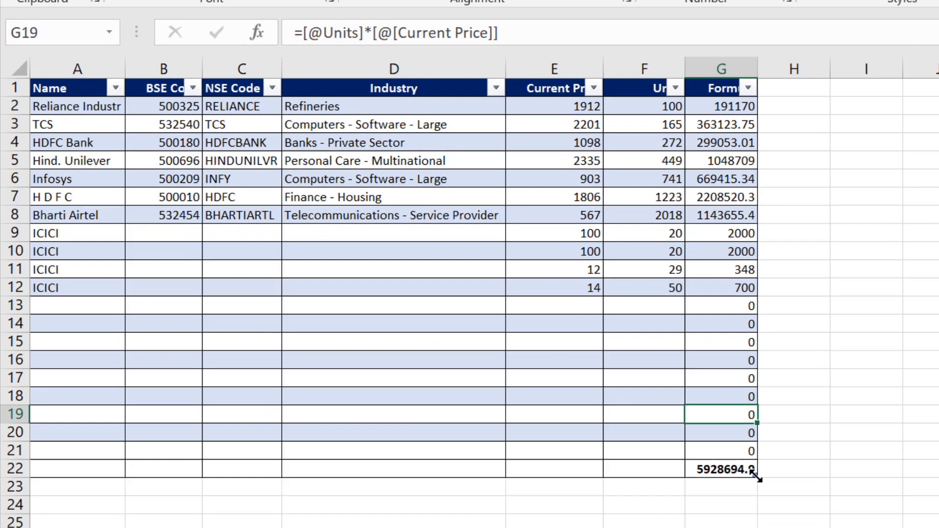
# - Extend the table further to row 25 and turn off the filter buttons in its header row
pyautogui.moveTo(768, 484); pyautogui.dragTo(668, 483)
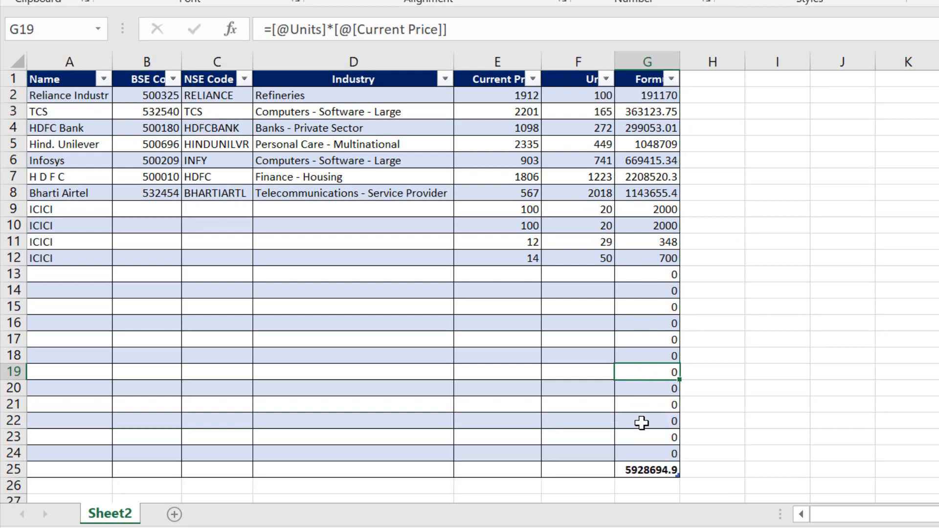
pyautogui.click(80, 78)
pyautogui.hotkey('ctrl', 'shift', 'l')
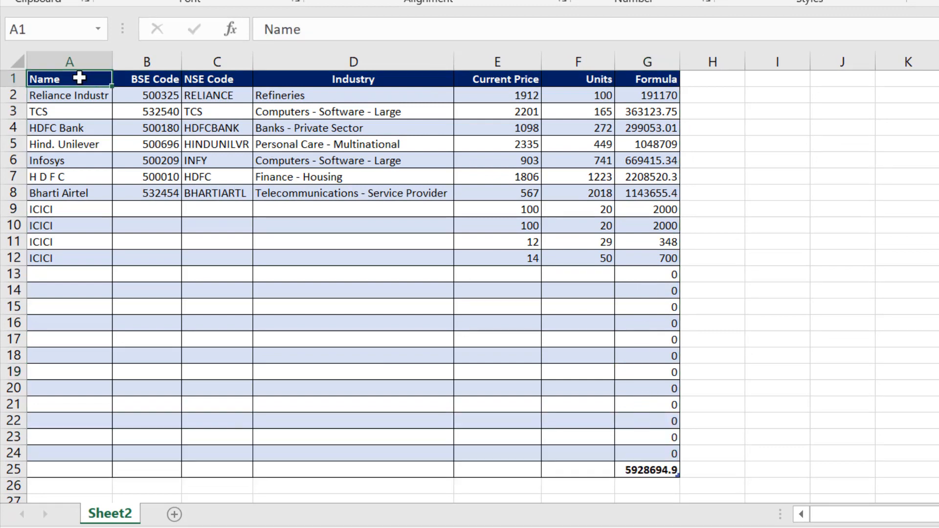